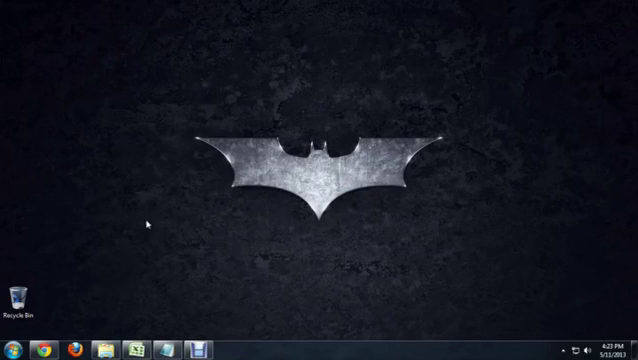
# - Restore the Battleship bin window and open its Debug folder
pyautogui.click(104, 349)
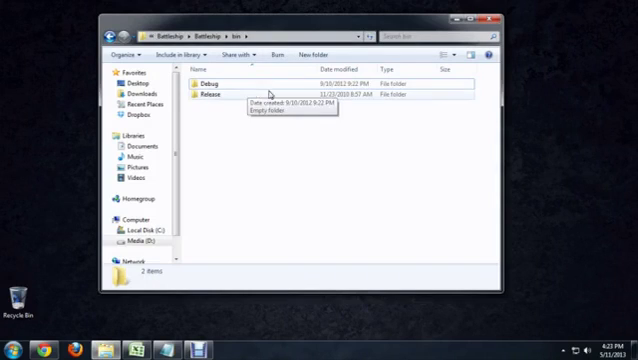
pyautogui.moveTo(209, 84)
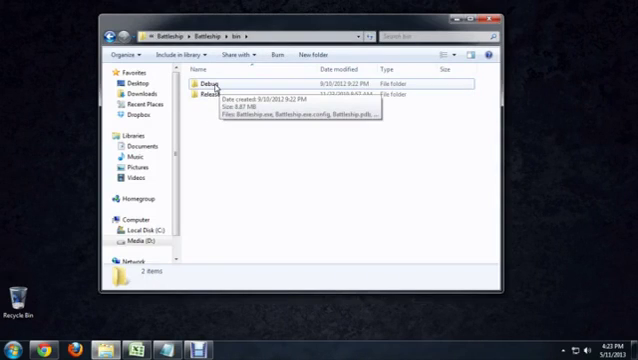
pyautogui.doubleClick(209, 84)
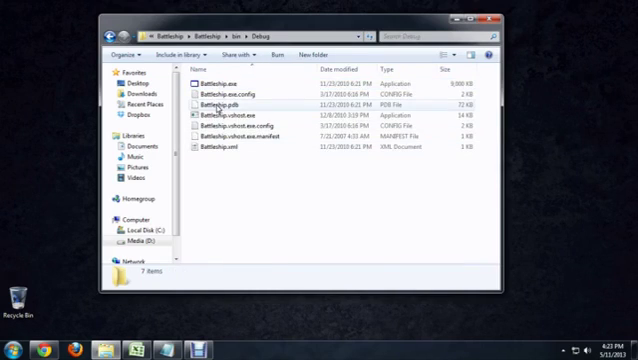
# - Select Battleship.pdb (71.5 KB PDB file) in the Debug folder
pyautogui.click(218, 105)
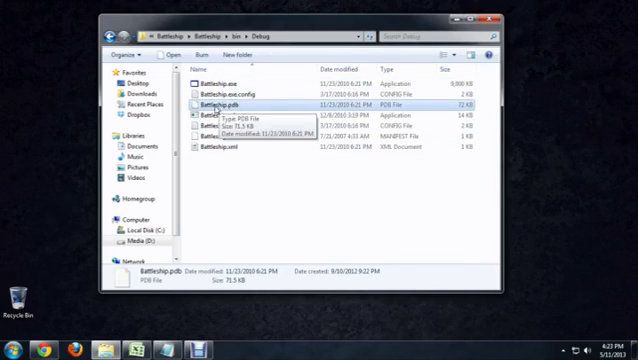